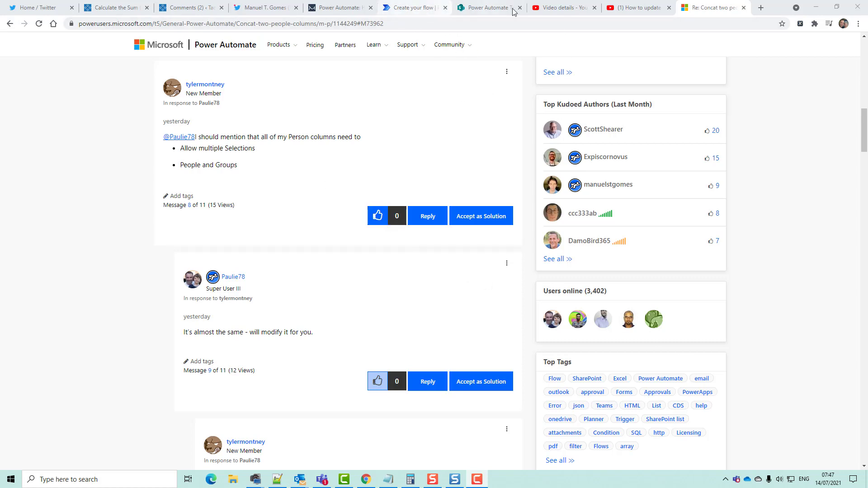
Delete the manual trigger from the Claims flow
left_click(414, 7)
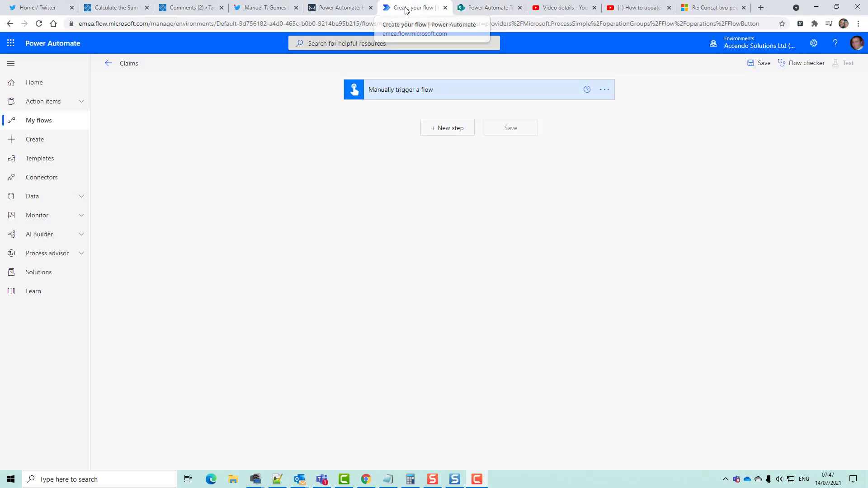
left_click(605, 93)
left_click(643, 202)
left_click(440, 271)
left_click(437, 85)
type("when an ite")
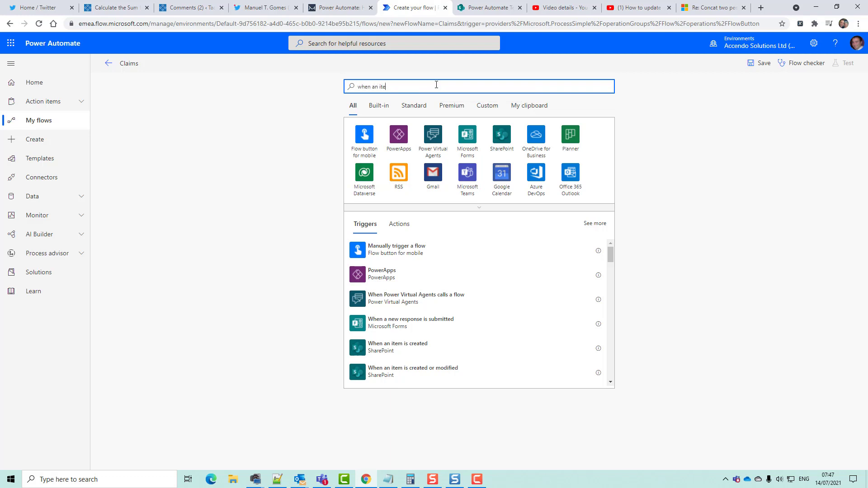
type("m")
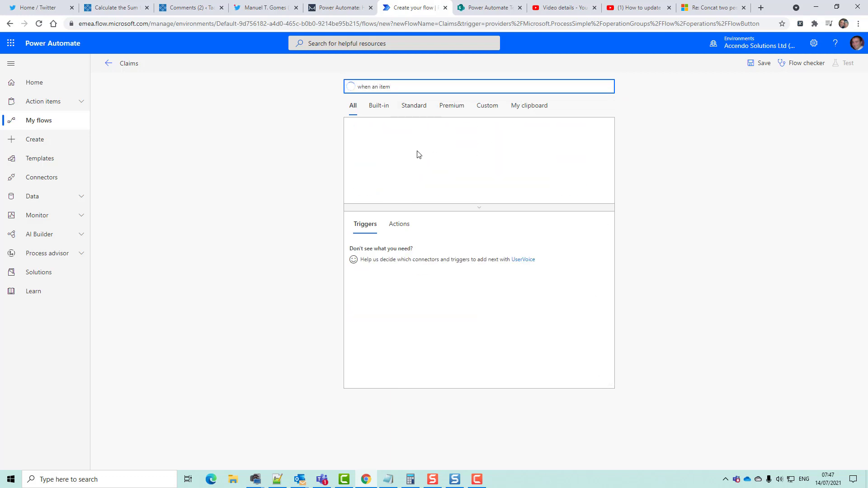
Search 'when an item' and add the SharePoint 'When an item is created' trigger
key("BackSpace")
left_click(407, 274)
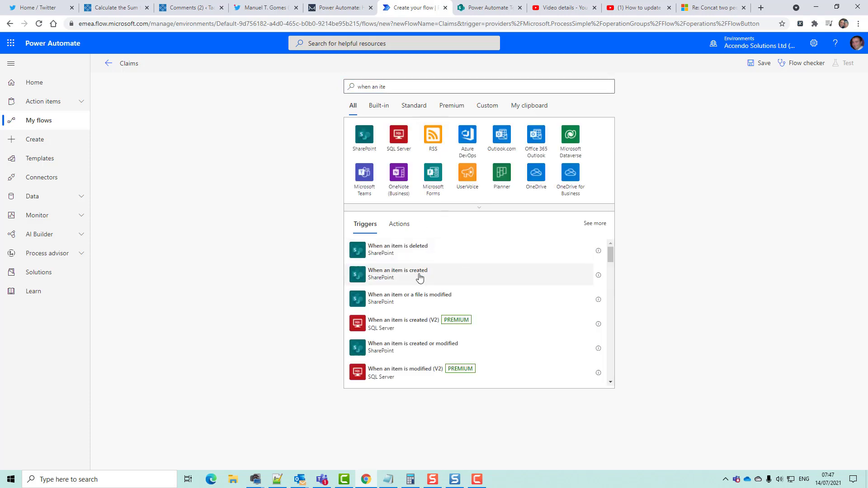
left_click(438, 87)
left_click(364, 279)
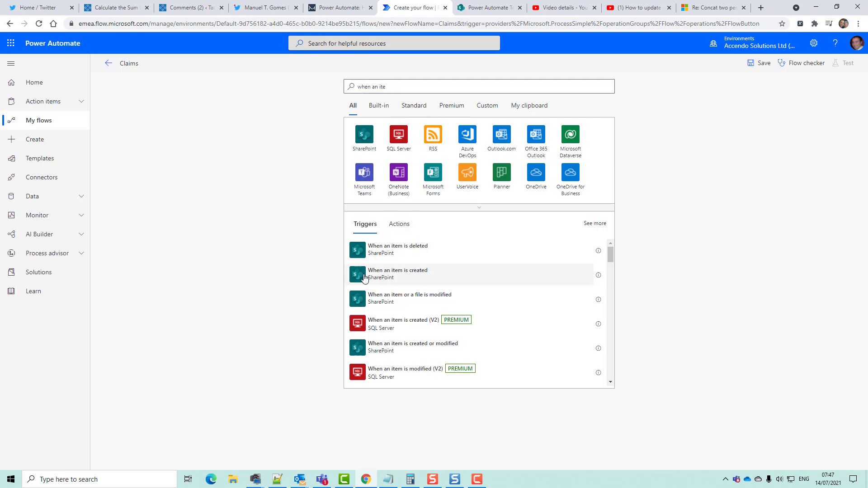
left_click(378, 106)
left_click(407, 276)
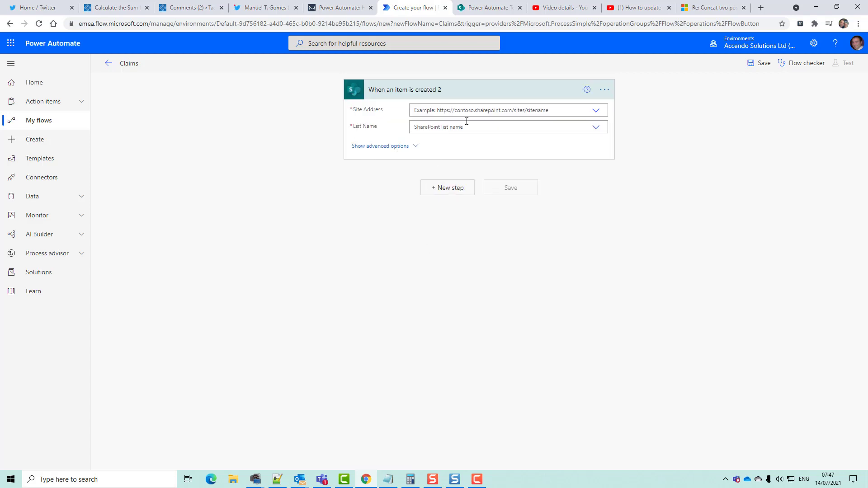
Point the trigger at the Power Automate Text site and the Test Answer list
left_click(596, 110)
left_click(564, 173)
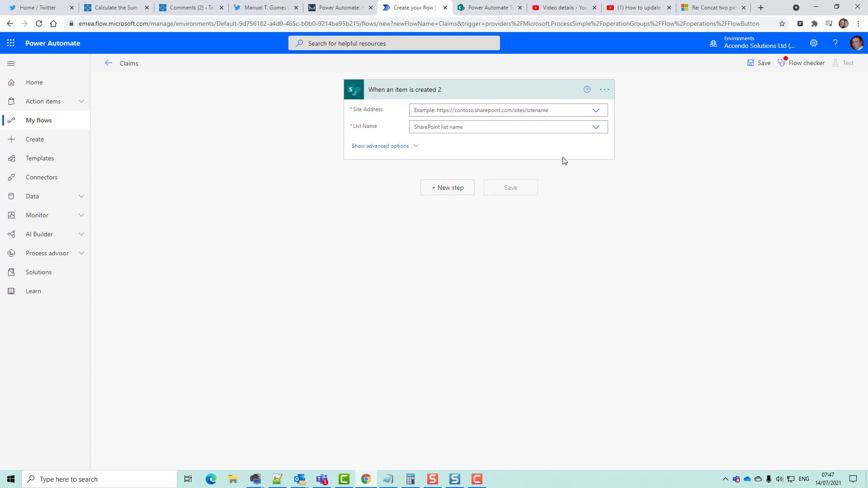
left_click(596, 112)
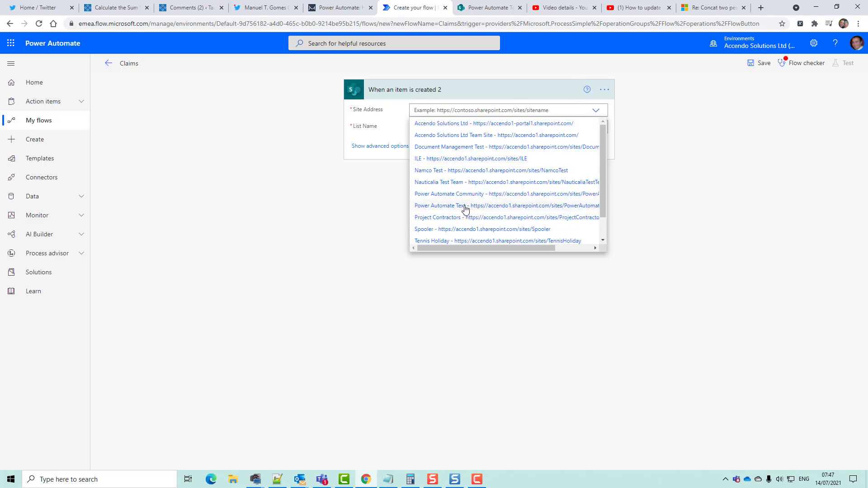
left_click(501, 203)
left_click(598, 141)
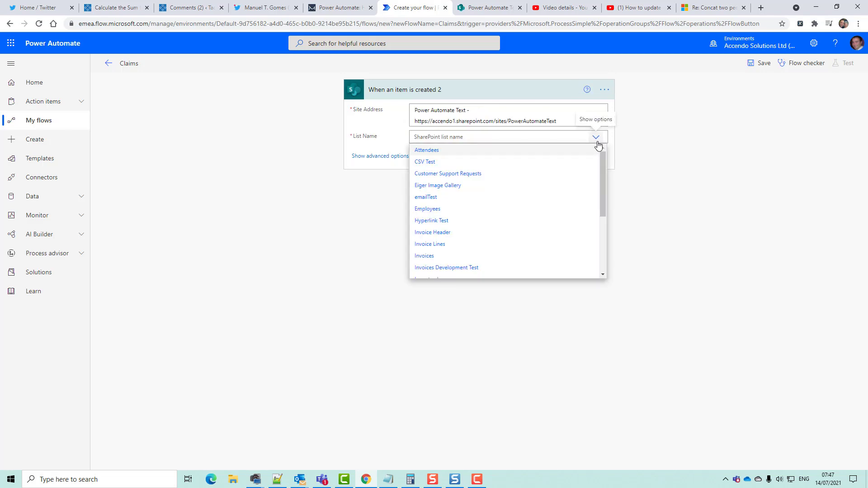
scroll(540, 207, "down", 1)
scroll(515, 224, "down", 5)
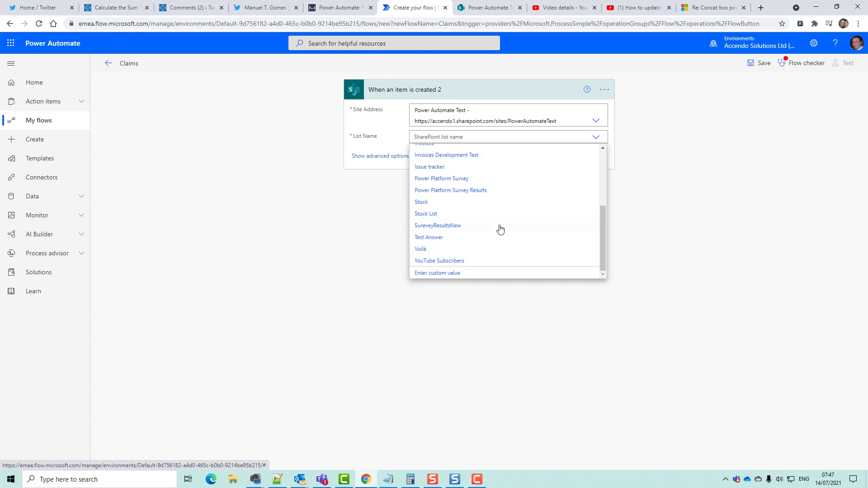
left_click(452, 238)
Add a Compose action whose Inputs hold the Person1 field
left_click(463, 203)
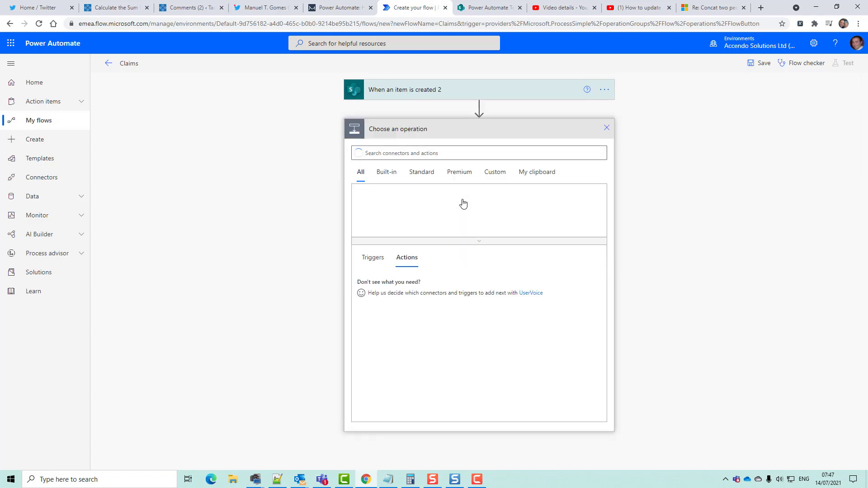
type("compose")
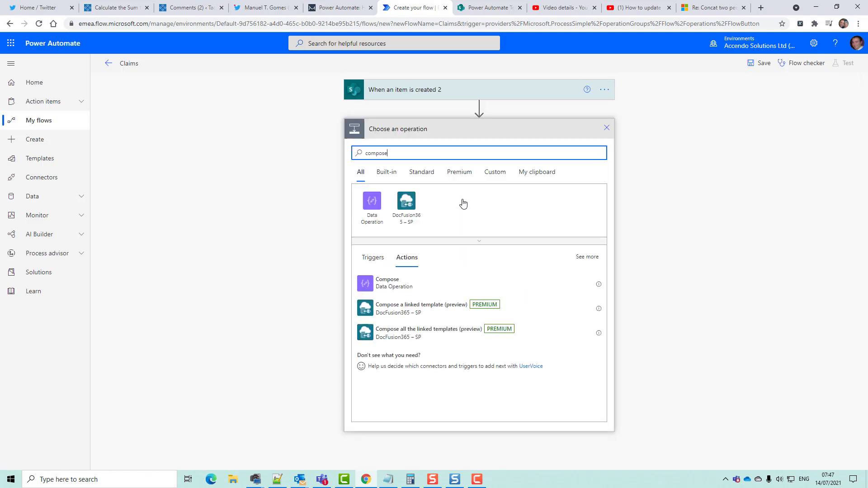
left_click(386, 285)
left_click(468, 150)
left_click(699, 192)
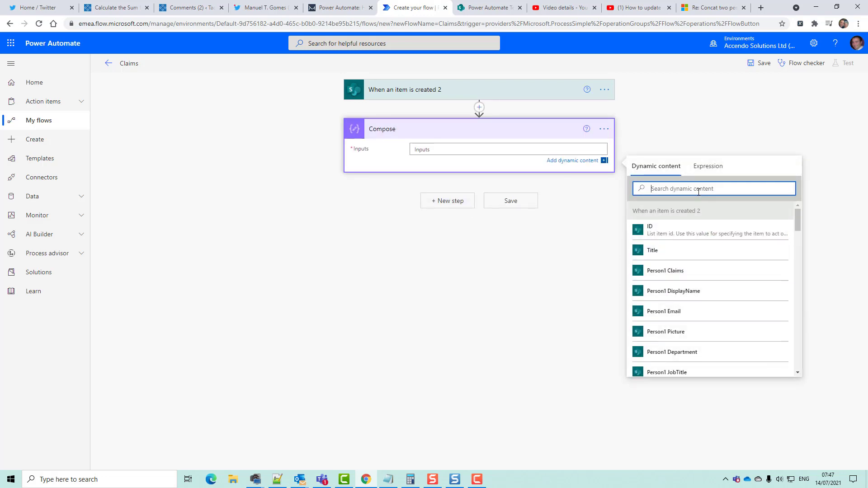
type("person1")
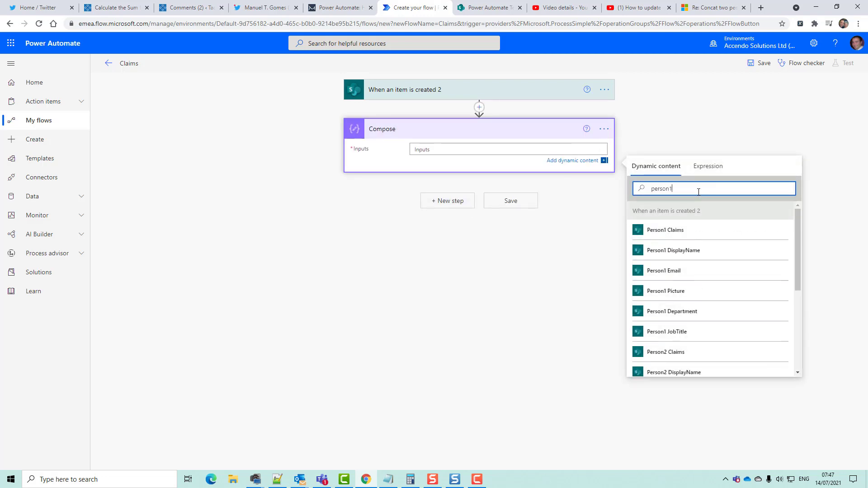
scroll(692, 305, "down", 3)
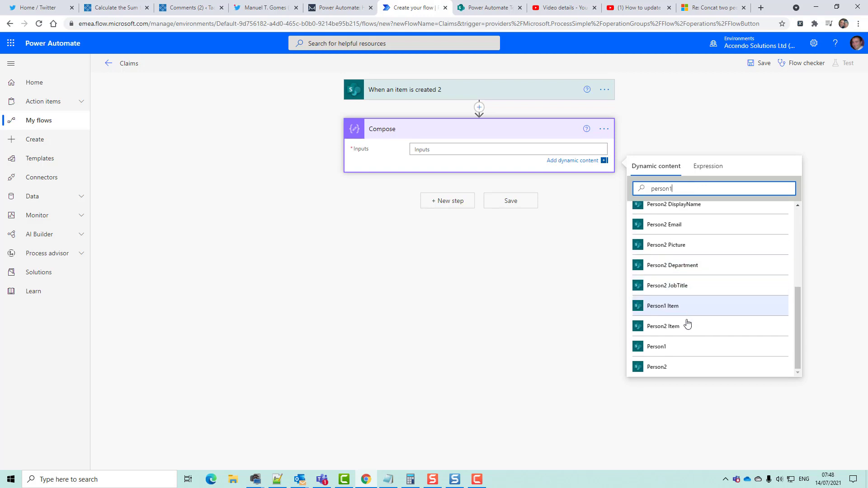
left_click(678, 351)
Add Compose 2 holding the Person2 field and save the flow
left_click(445, 206)
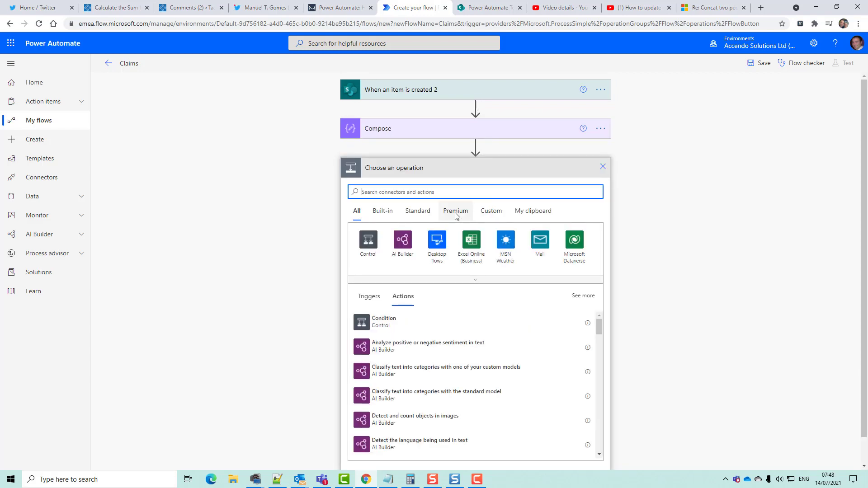
type("compose")
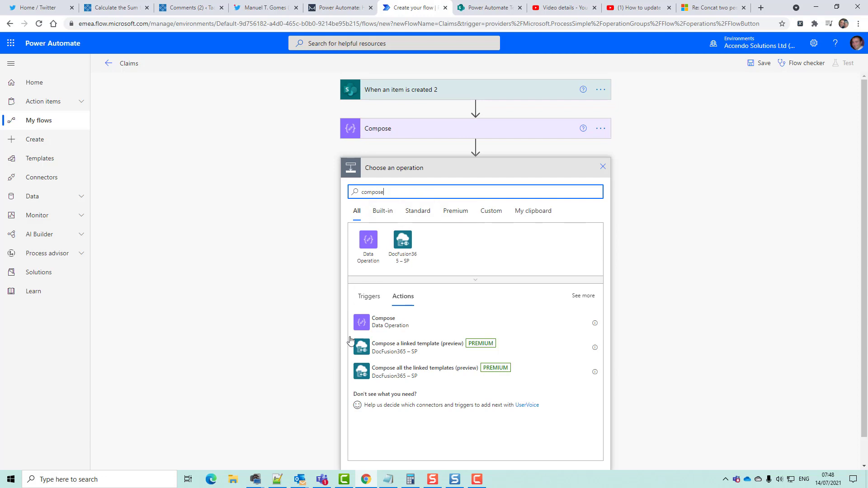
left_click(366, 322)
left_click(442, 191)
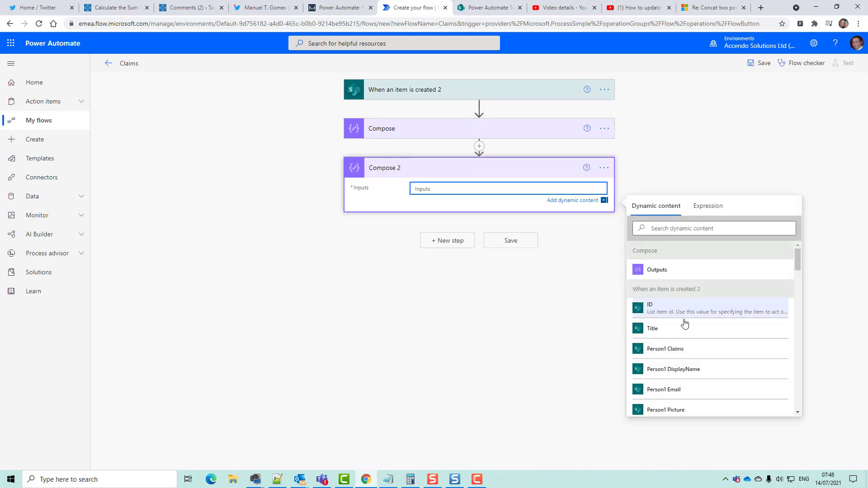
scroll(692, 343, "down", 5)
scroll(682, 339, "down", 3)
scroll(682, 326, "up", 3)
left_click(679, 227)
type("persdon2")
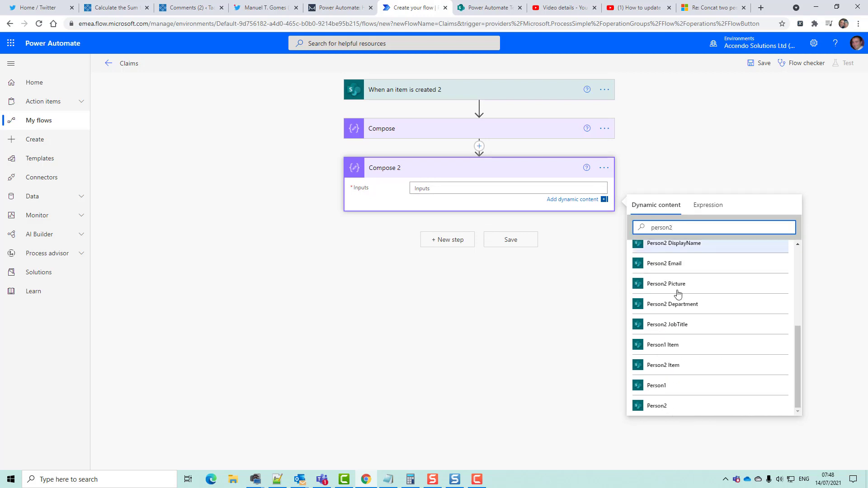
left_click(688, 407)
left_click(520, 249)
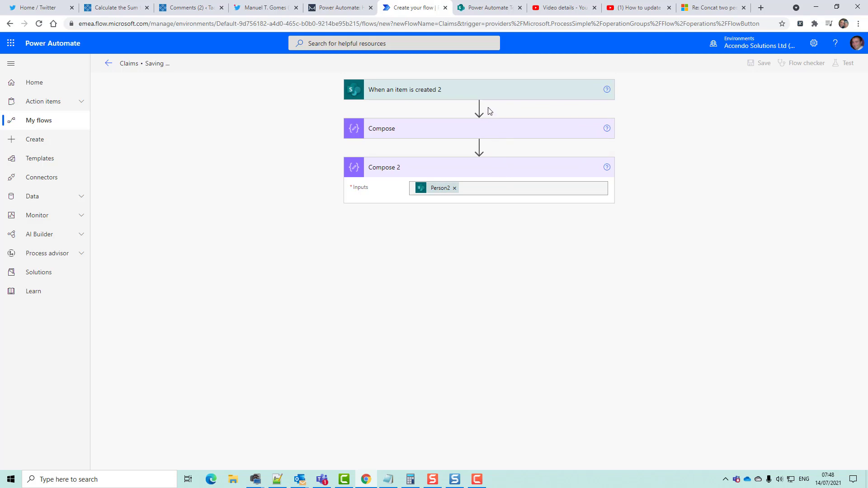
left_click(482, 8)
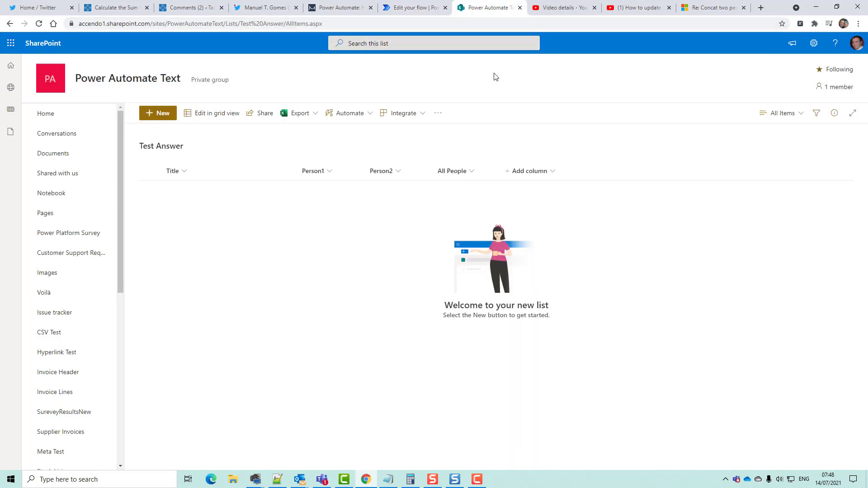
left_click(158, 113)
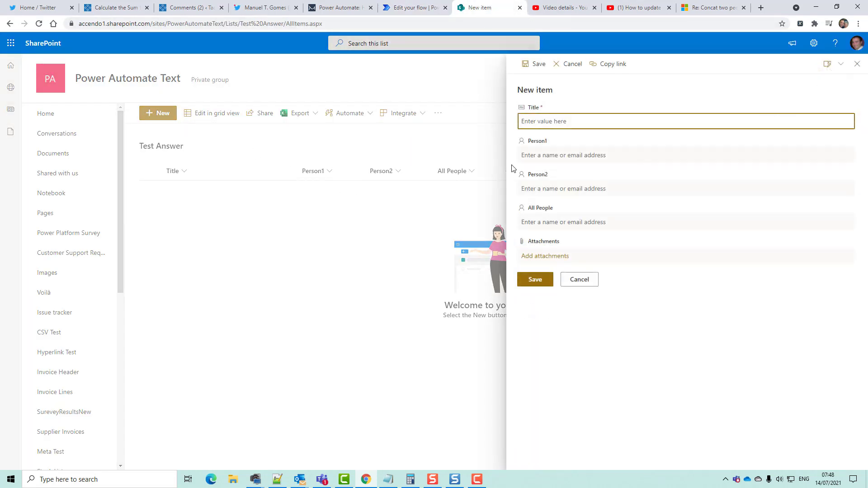
type("test")
key("Tab")
type("paul murana")
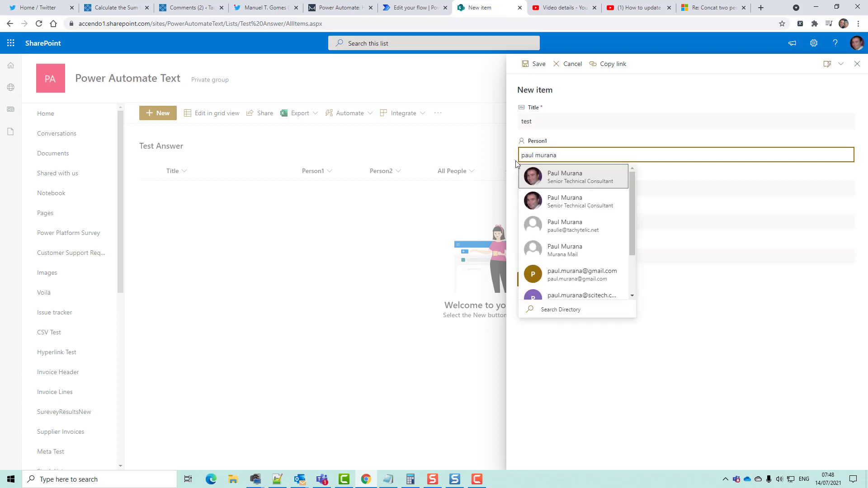
left_click(527, 177)
type("marco")
left_click(609, 175)
left_click(552, 191)
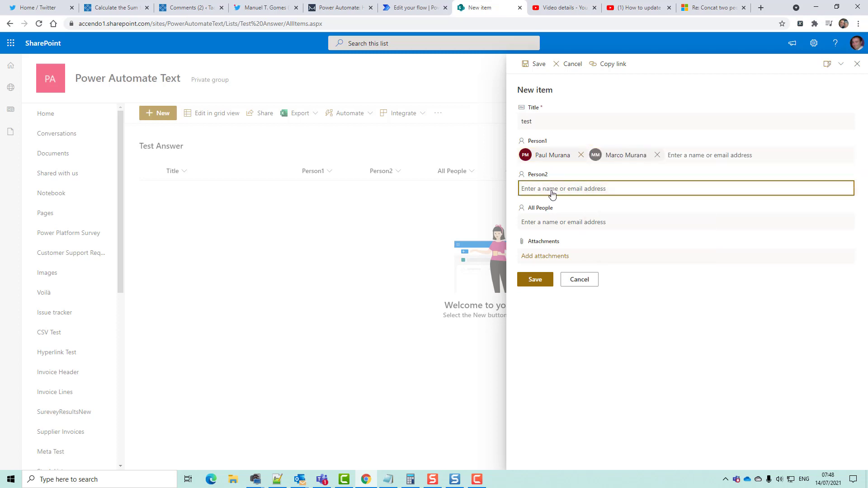
type("moh")
key("BackSpace")
key("BackSpace")
key("BackSpace")
type("vince mrua")
key("BackSpace")
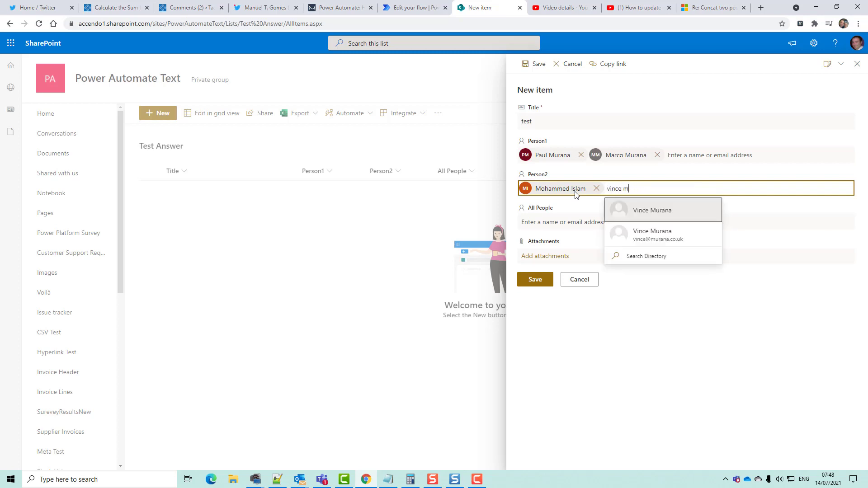
type("u")
left_click(639, 210)
left_click(532, 284)
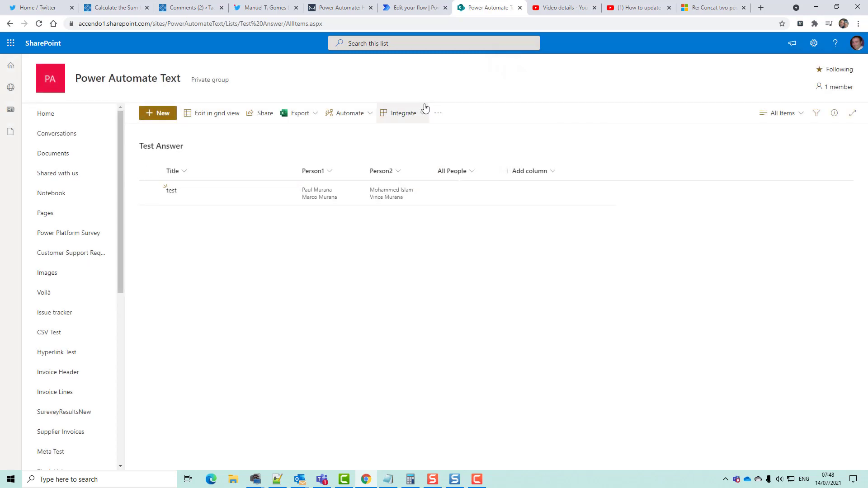
Open the newest Claims run from refreshed Run history and discard the Outlook draft
left_click(413, 8)
left_click(562, 292)
left_click(172, 341)
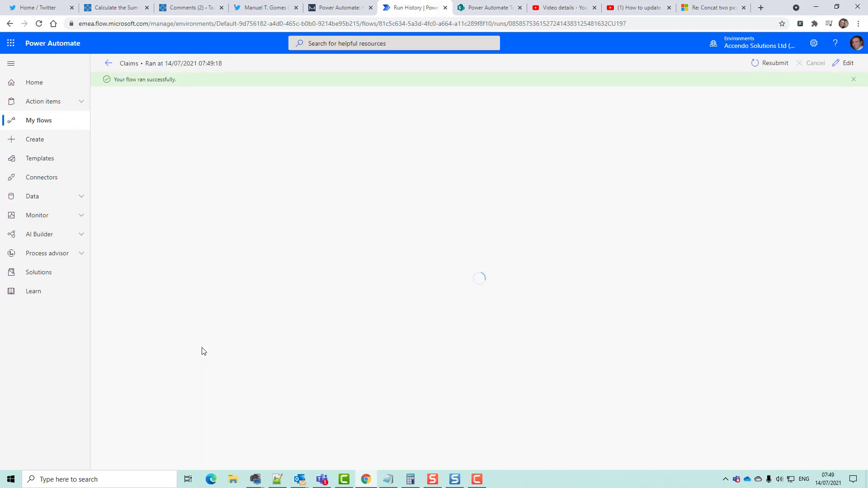
right_click(299, 479)
left_click(311, 458)
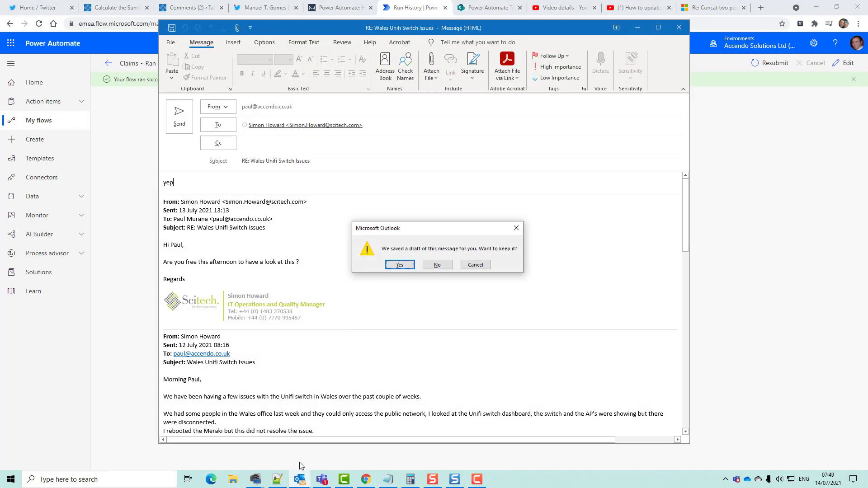
left_click(437, 265)
Expand Compose and Compose 2 to inspect each person's Claims values
left_click(457, 155)
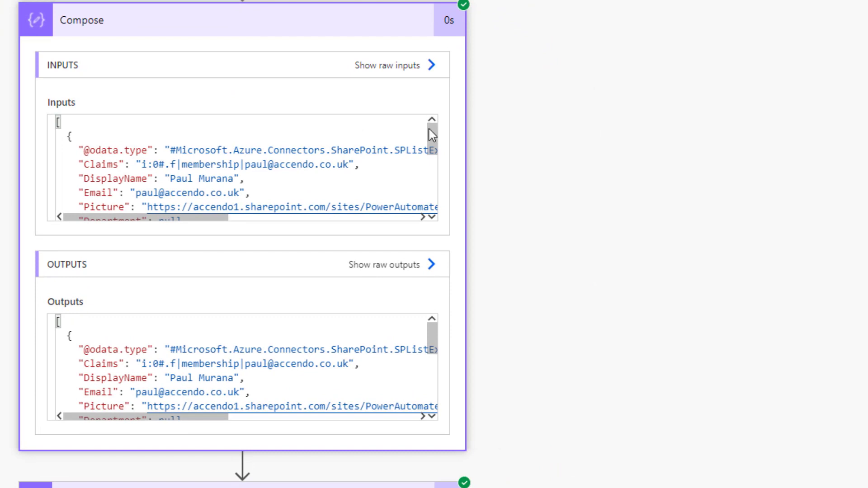
left_click_drag(58, 121, 107, 159)
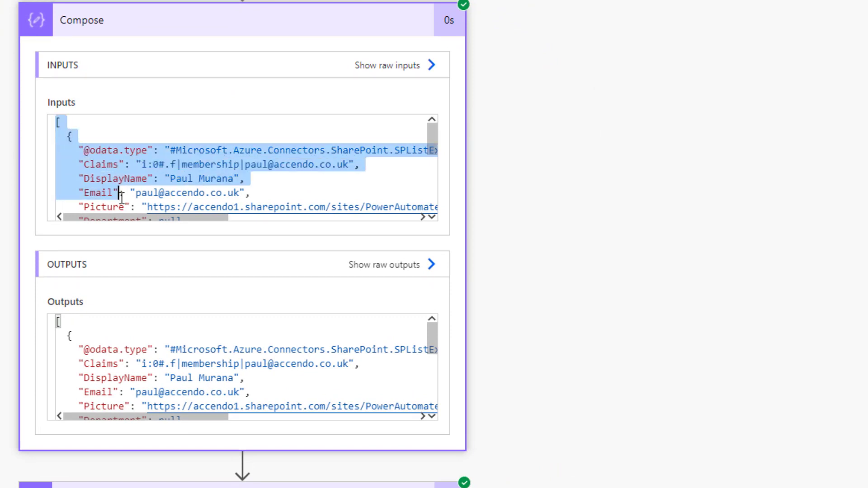
double_click(95, 164)
left_click_drag(432, 151, 423, 235)
scroll(651, 341, "down", 2)
scroll(485, 333, "down", 4)
scroll(442, 329, "up", 2)
scroll(459, 331, "up", 4)
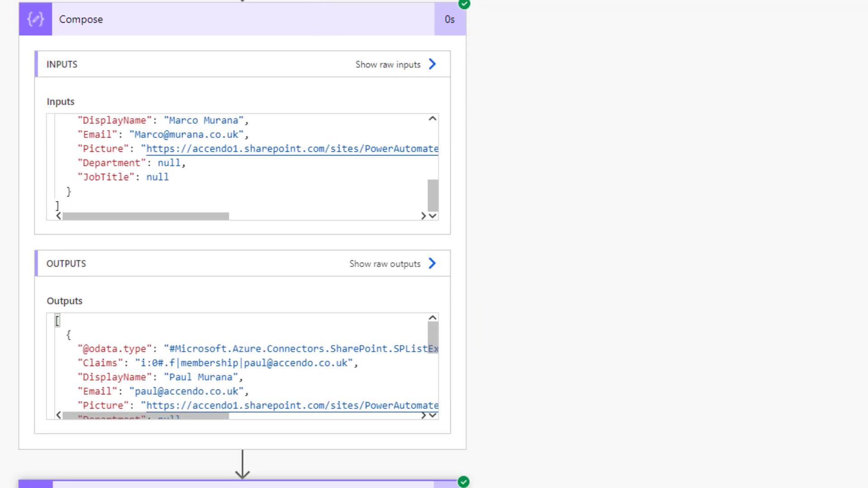
scroll(419, 136, "down", 6)
left_click(89, 226)
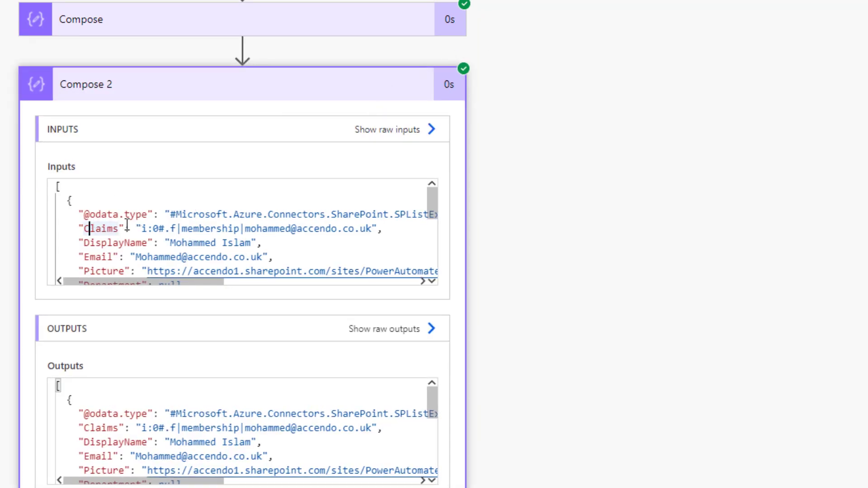
double_click(99, 229)
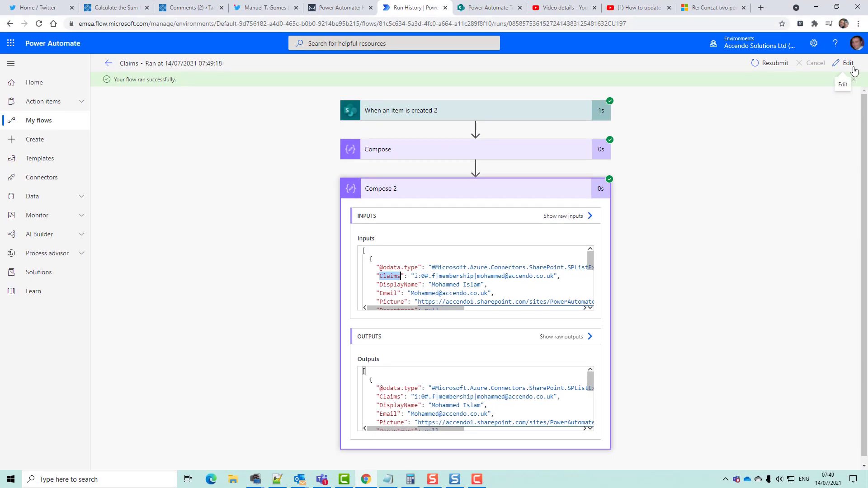
Edit the flow, add a Select action and rename it Person1
left_click(852, 66)
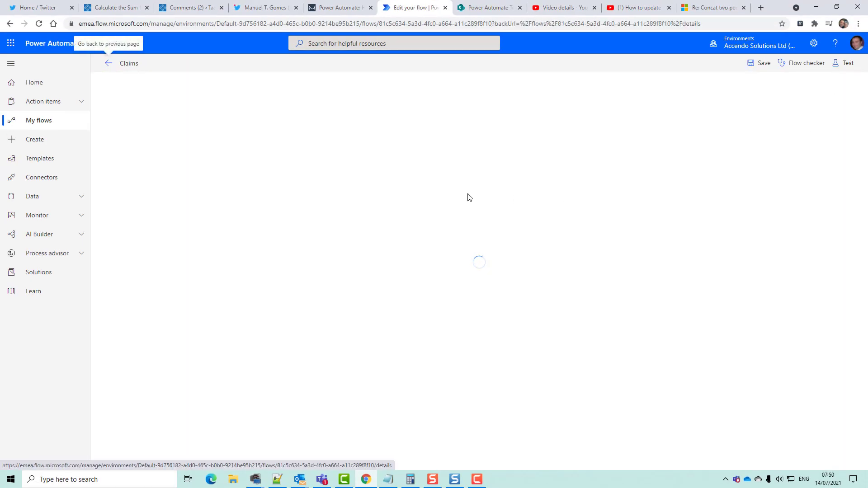
left_click(463, 211)
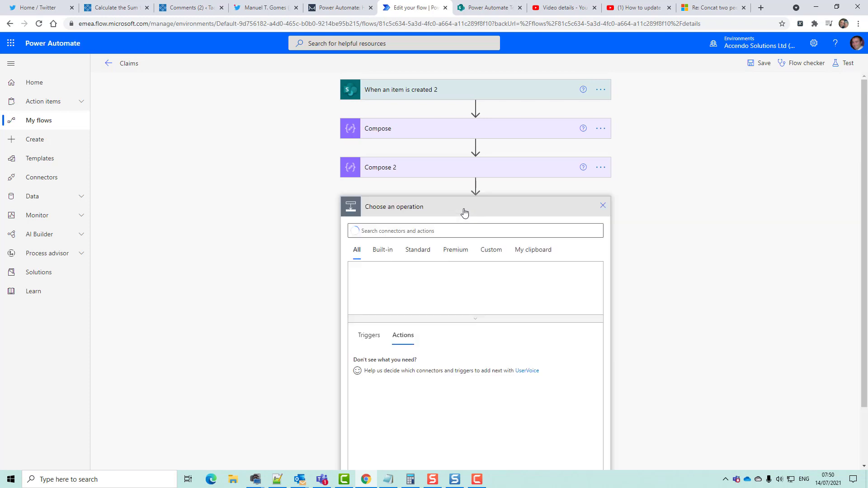
type("select")
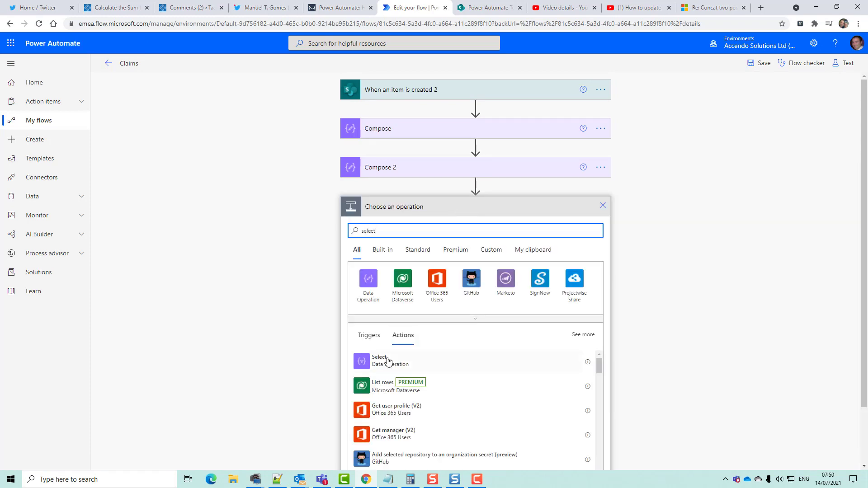
left_click(387, 360)
left_click(606, 209)
left_click(663, 231)
type("Person1")
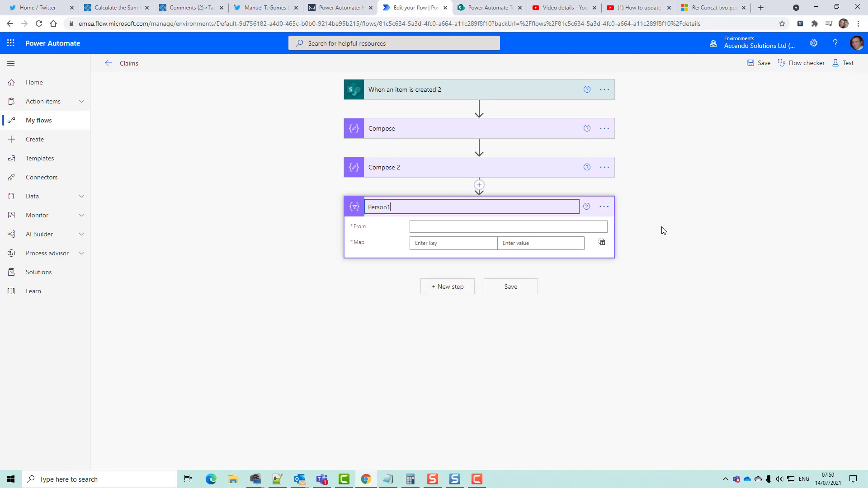
left_click(590, 227)
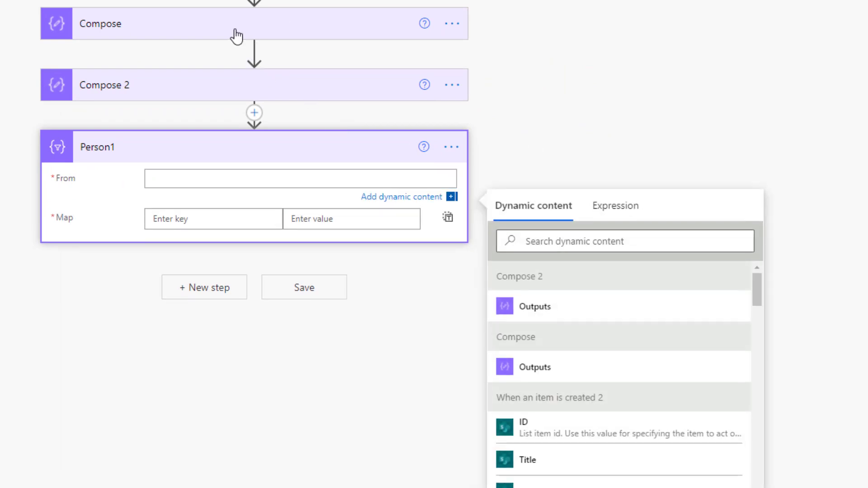
left_click(243, 44)
left_click(193, 59)
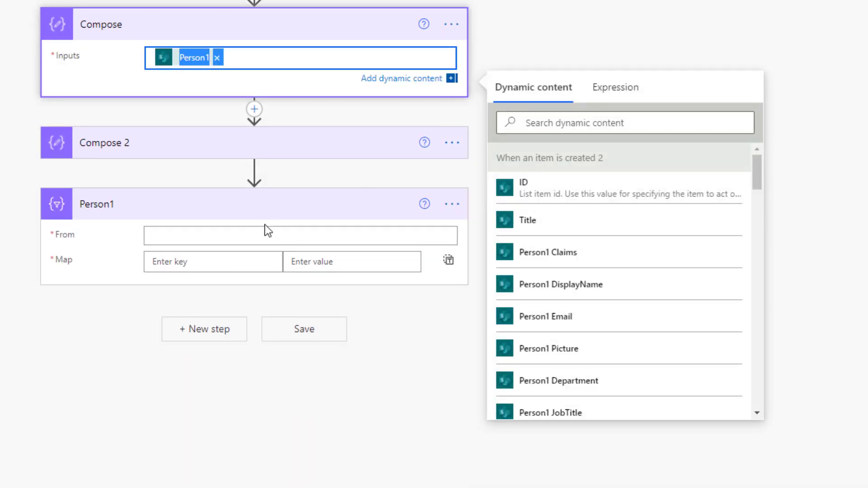
Set From to Person1 and map key Claims to item()['Claims']
left_click(265, 232)
left_click(558, 282)
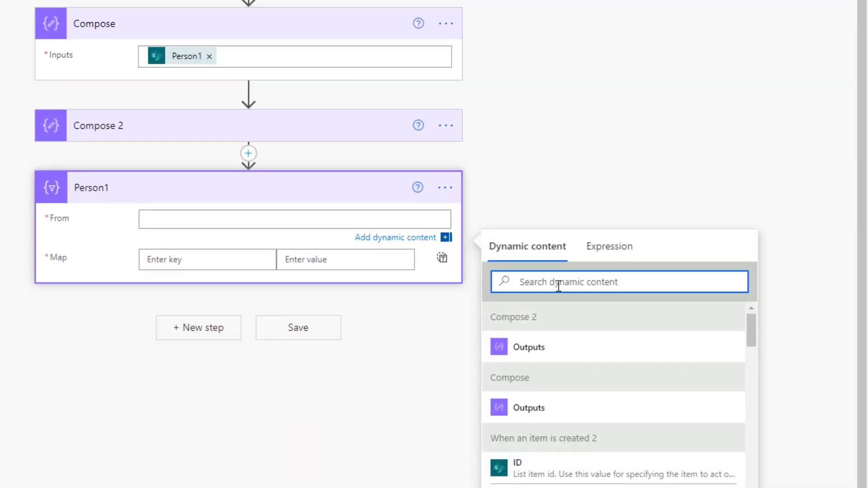
type("person1")
scroll(578, 323, "down", 1)
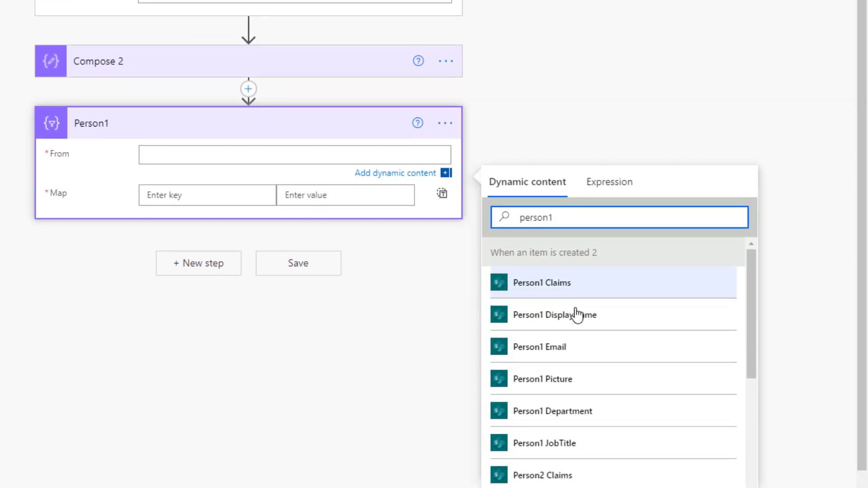
scroll(581, 333, "down", 3)
scroll(581, 355, "down", 1)
left_click(553, 414)
left_click(191, 143)
type("Claims")
key("Tab")
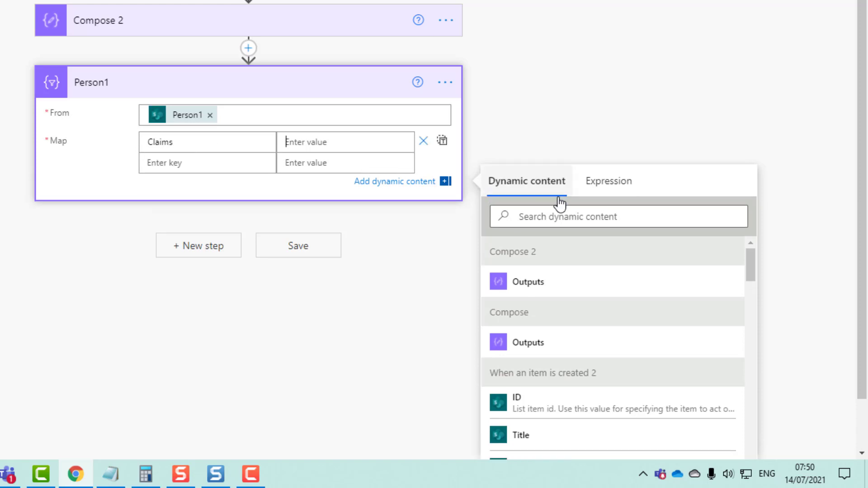
left_click(609, 183)
type("tem()['Claims")
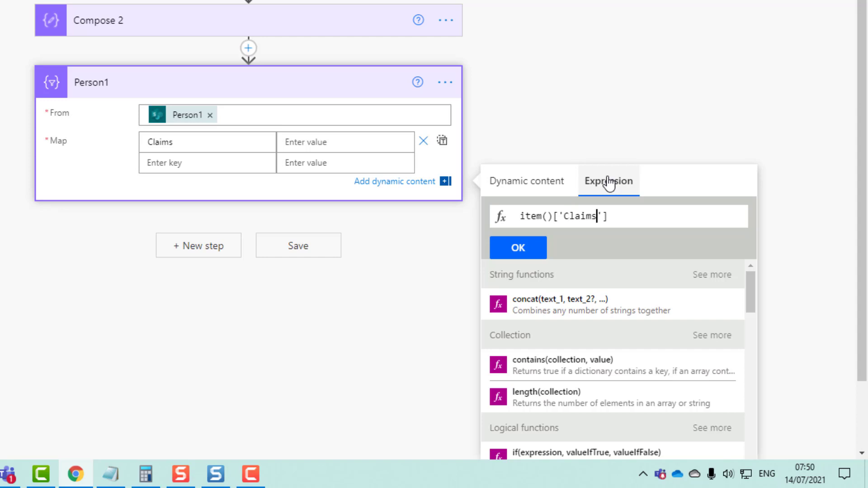
left_click(540, 245)
Add a second Select action with From set to Person2
left_click(196, 234)
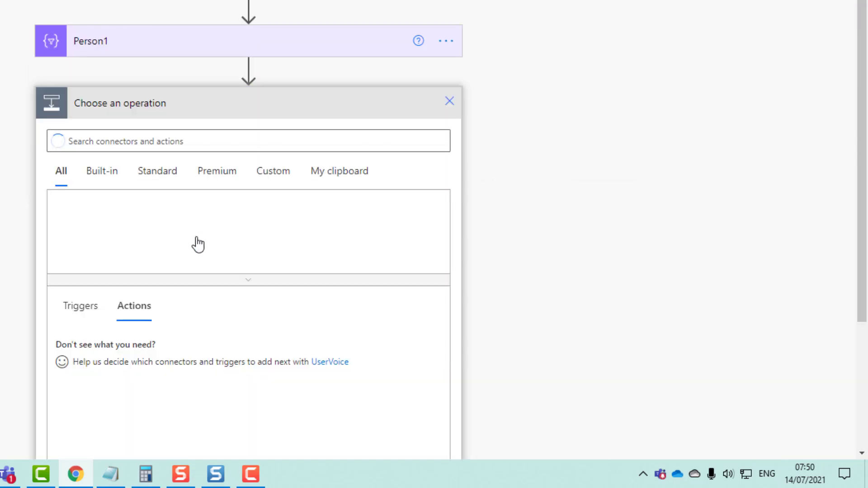
type("select")
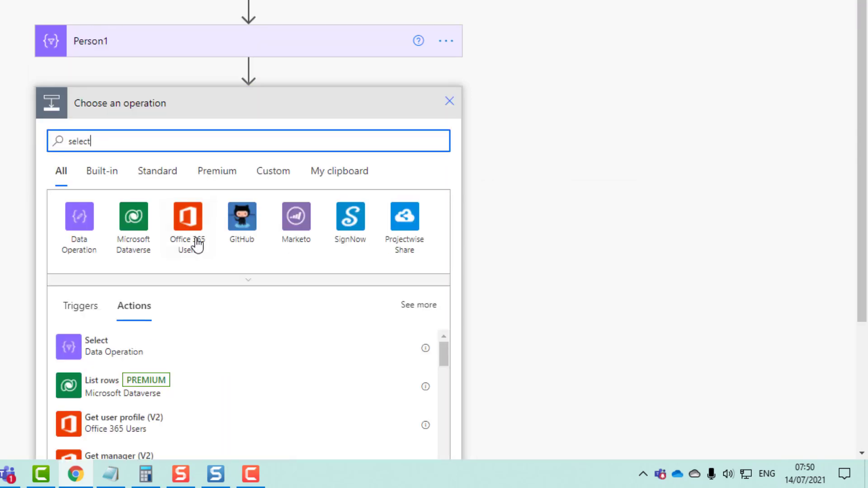
left_click(72, 349)
left_click(228, 136)
left_click(555, 203)
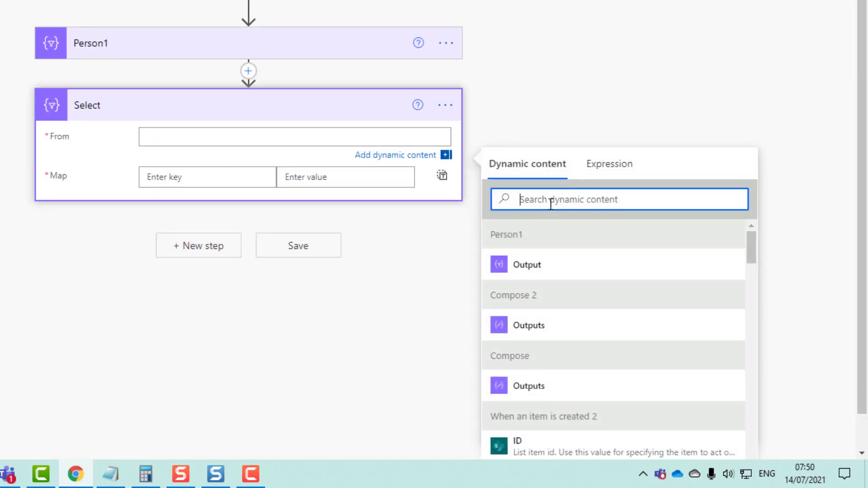
type("person2")
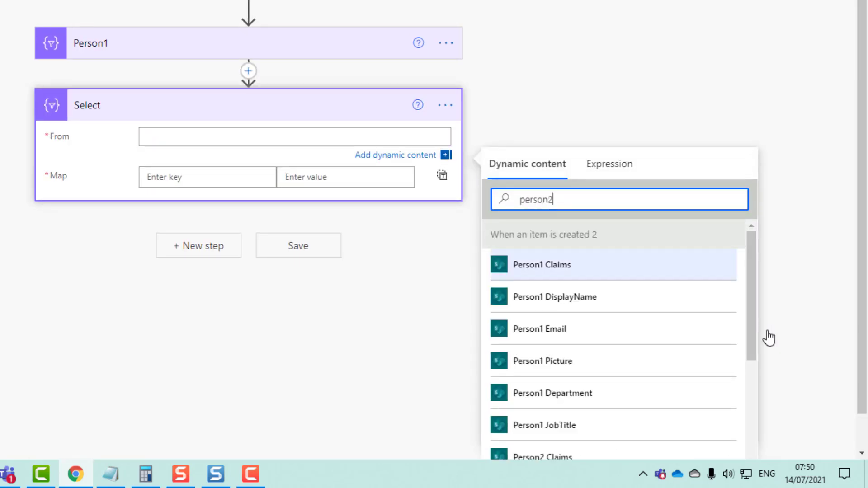
scroll(678, 364, "down", 2)
scroll(576, 427, "down", 3)
left_click(557, 445)
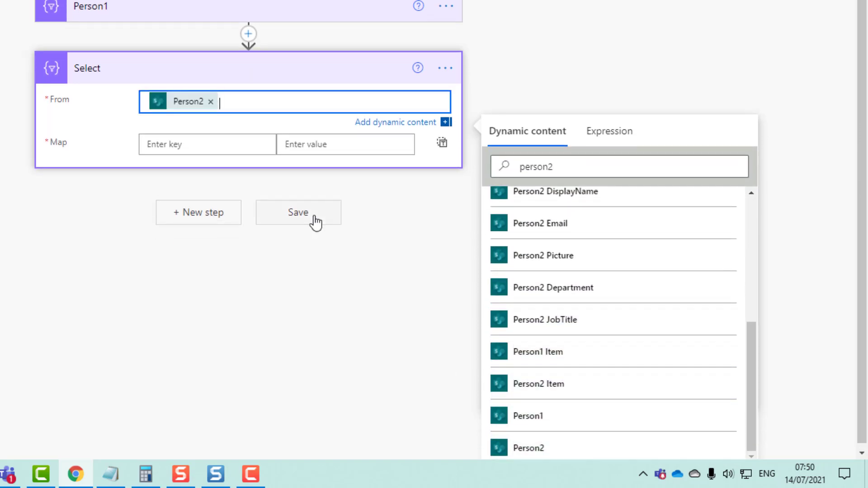
Map its key Claims to the expression item()['Claims']
left_click(219, 143)
type("Claims")
key("Tab")
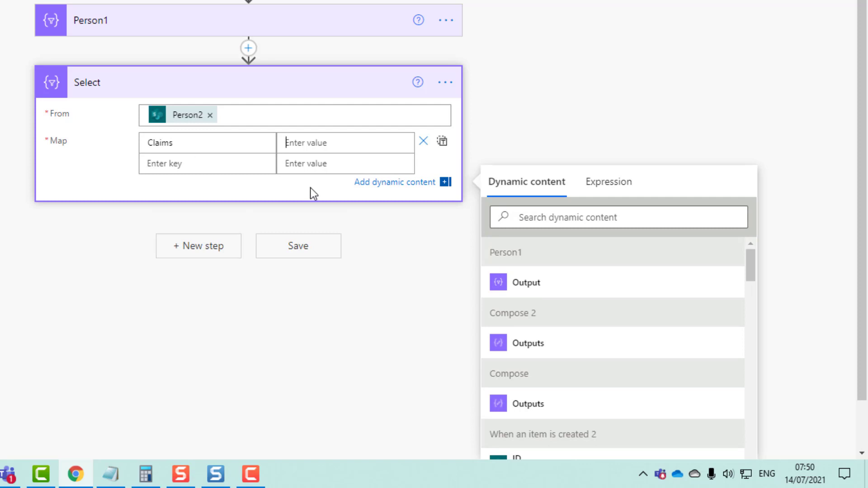
left_click(611, 183)
type("item()['claims")
key("BackSpace")
key("BackSpace")
key("BackSpace")
key("BackSpace")
key("BackSpace")
type("Claims")
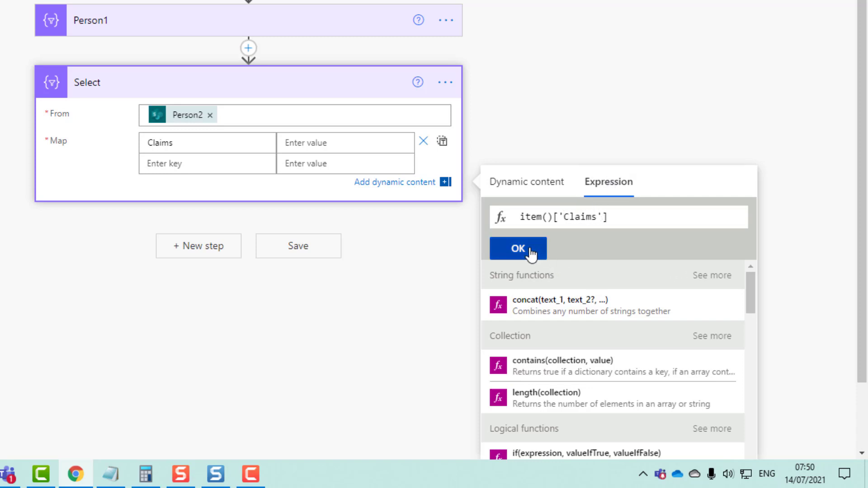
left_click(533, 253)
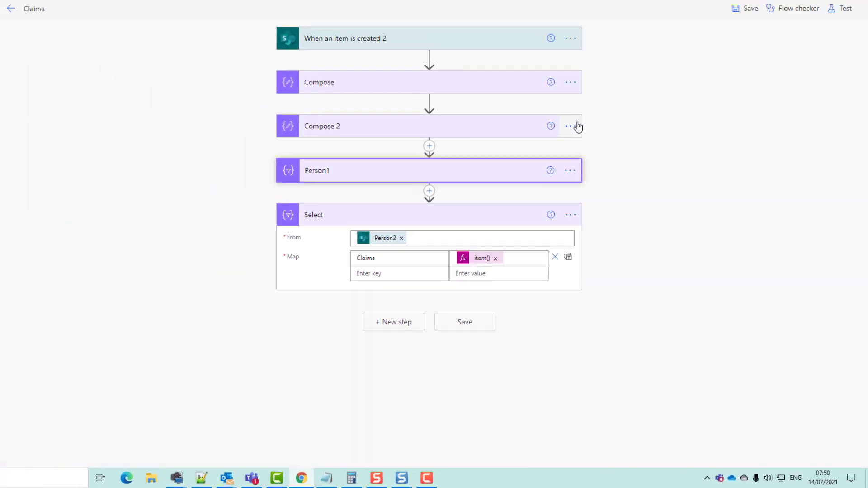
Delete the Compose 2 and Compose steps from the flow
left_click(604, 168)
left_click(643, 280)
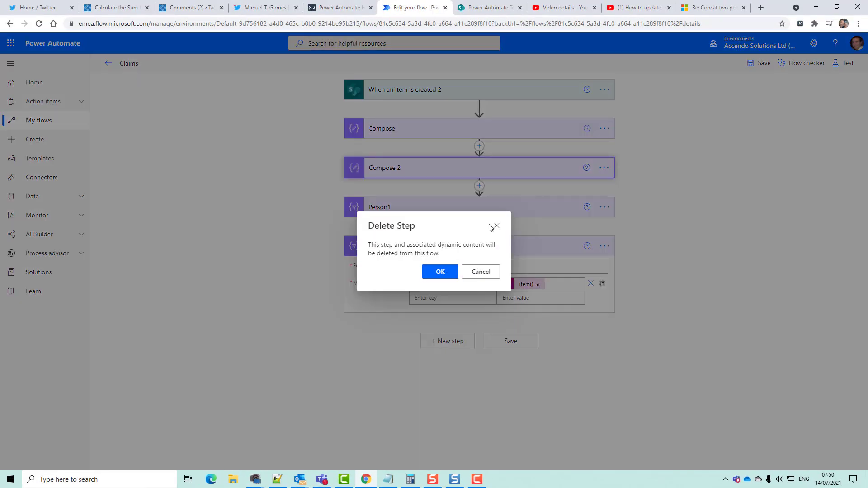
key("Return")
left_click(604, 128)
left_click(655, 248)
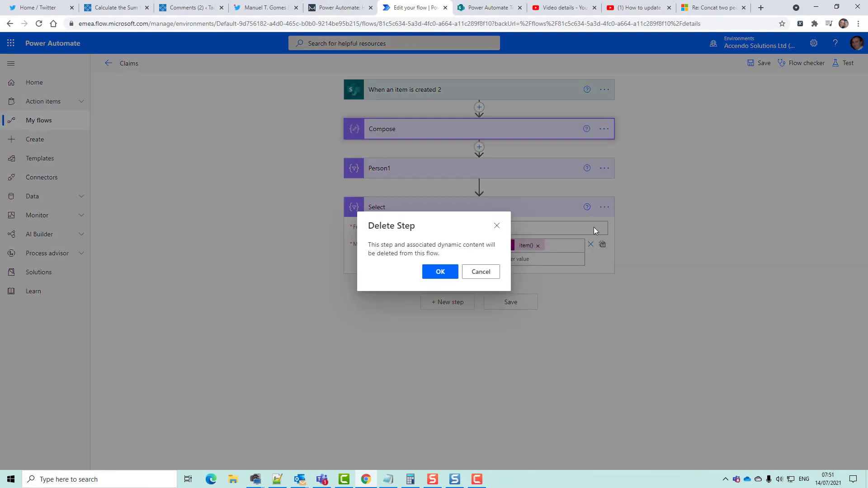
left_click(440, 272)
Rename the second Select step to Person2 and add a step below it
left_click(604, 168)
left_click(641, 185)
type("Person2")
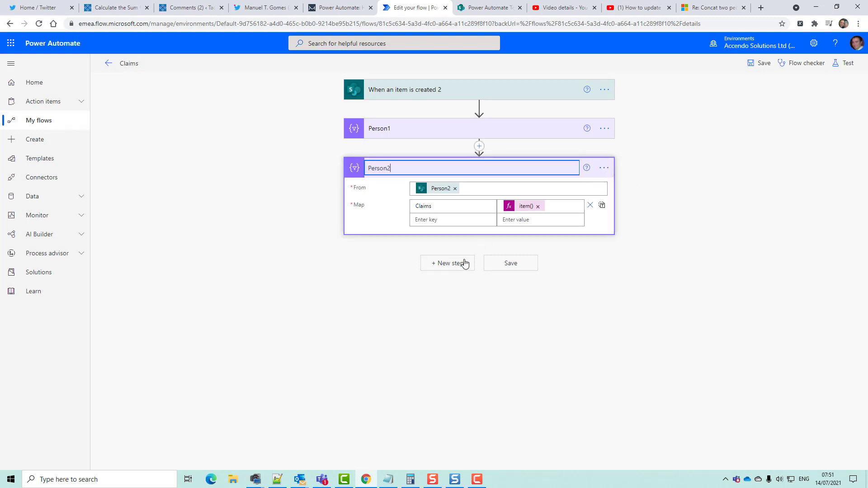
left_click(453, 265)
type("compose")
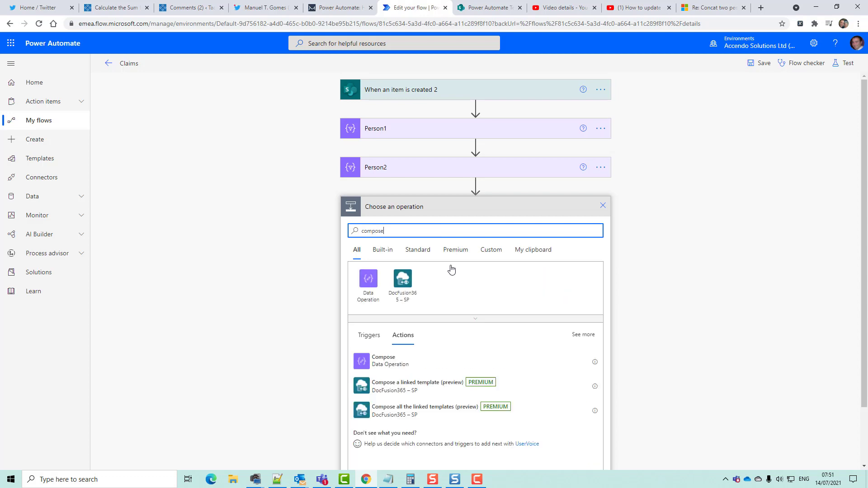
Add a Compose action and rename it allPeople
left_click(403, 361)
left_click(604, 217)
left_click(636, 223)
type("allPeople")
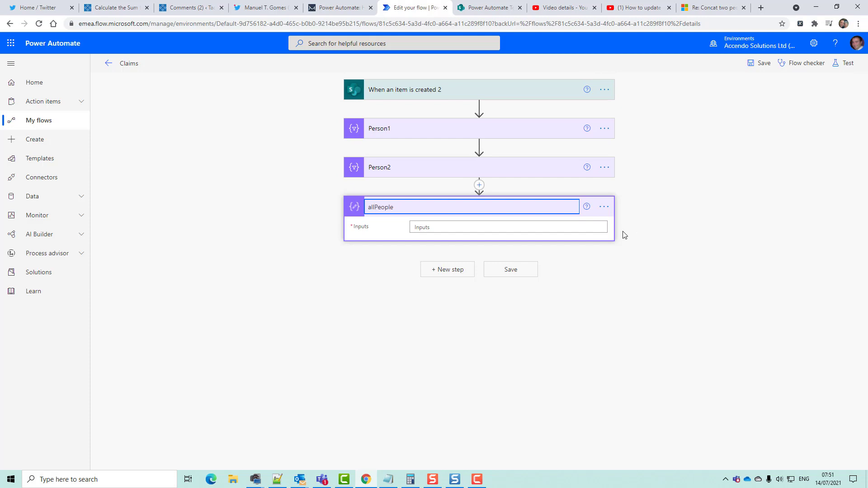
Set allPeople's Inputs to union(body('Person1'),body('Person2'))
left_click(563, 228)
left_click(608, 149)
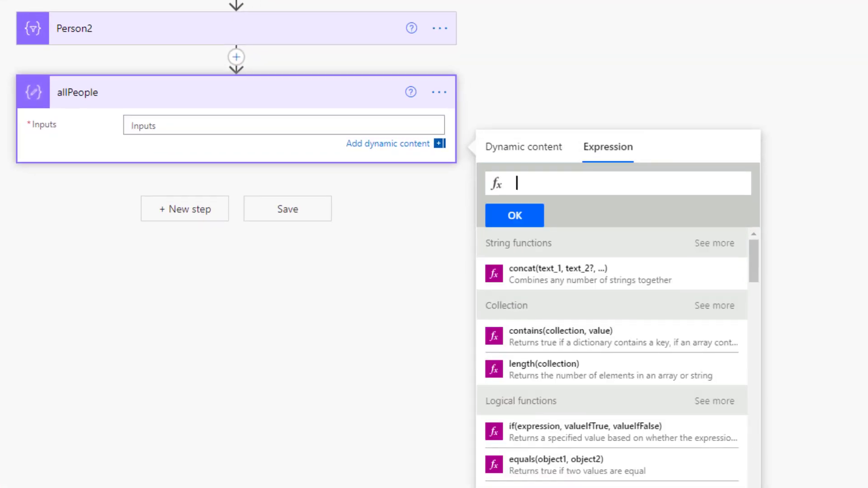
type("nion(")
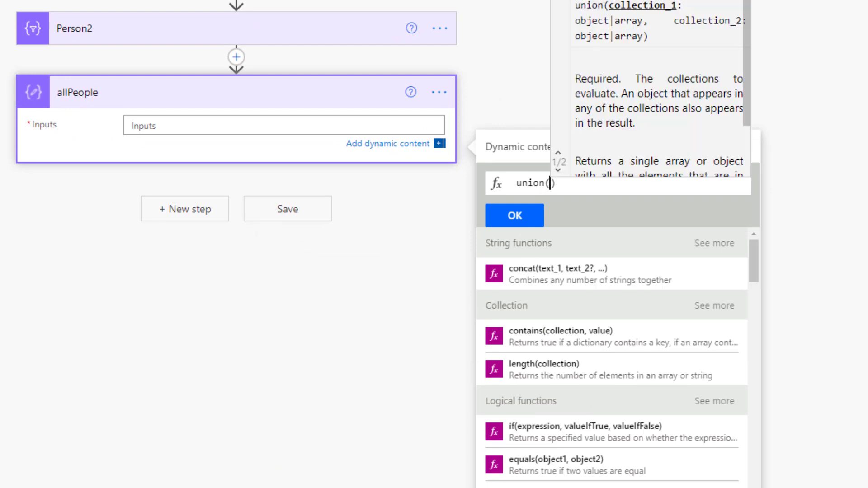
left_click(502, 147)
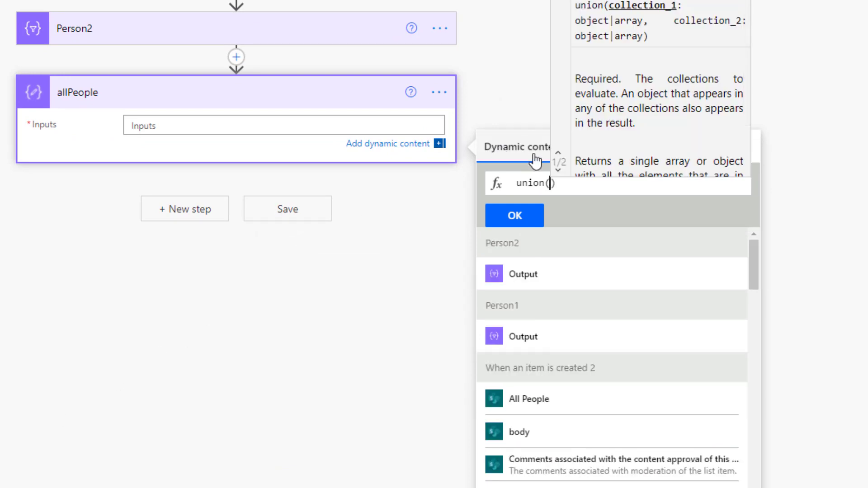
left_click(522, 336)
type(",")
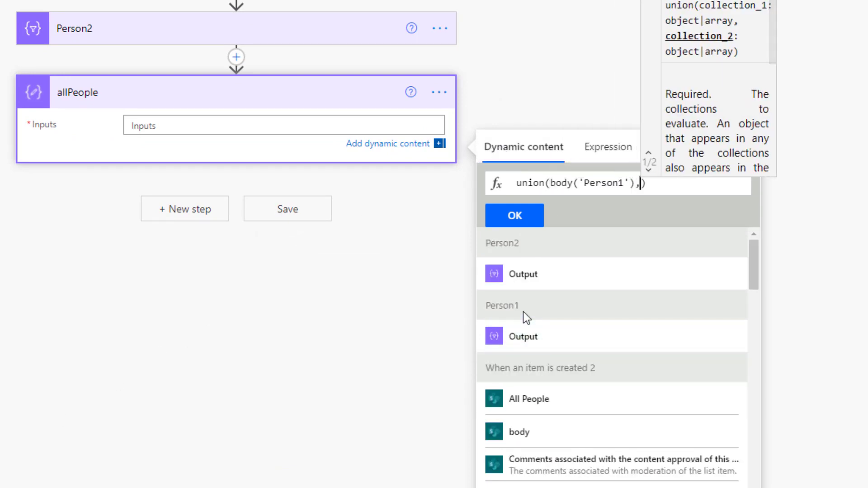
left_click(515, 274)
left_click(514, 218)
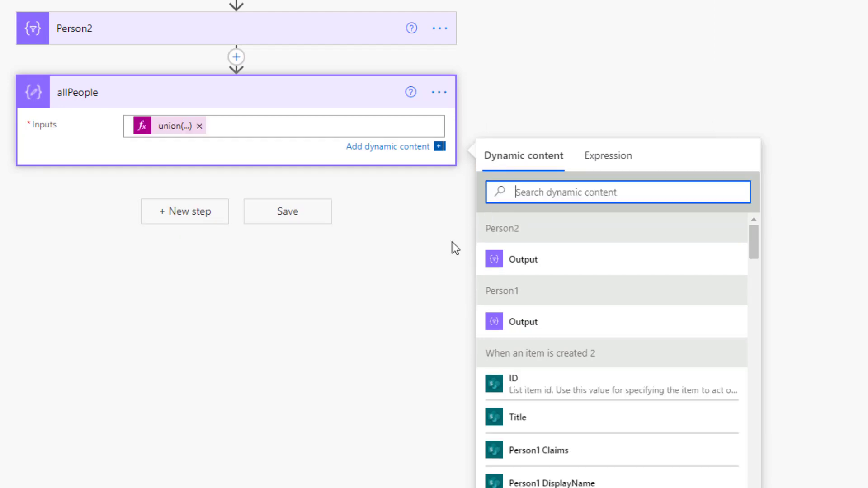
left_click(190, 234)
left_click(198, 169)
type("update")
scroll(207, 419, "down", 1)
scroll(199, 421, "down", 2)
scroll(99, 435, "down", 1)
Add SharePoint Update item for the Power Automate Text site's Test Answer list
left_click(97, 383)
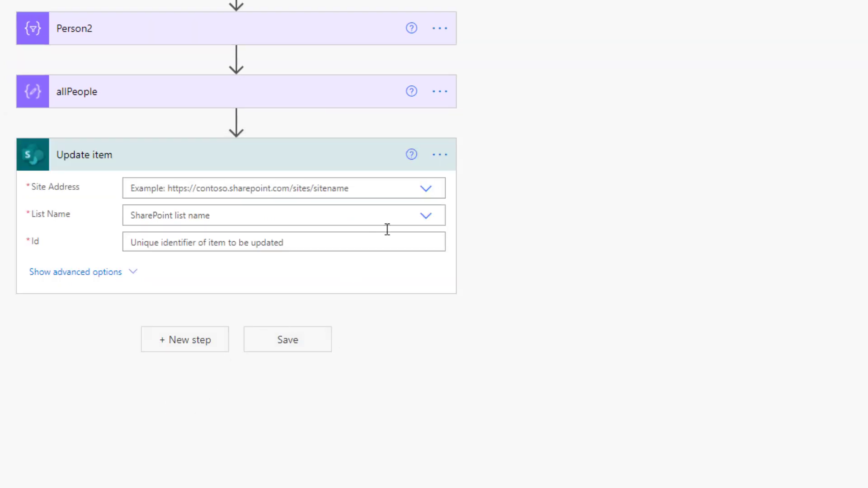
left_click(428, 190)
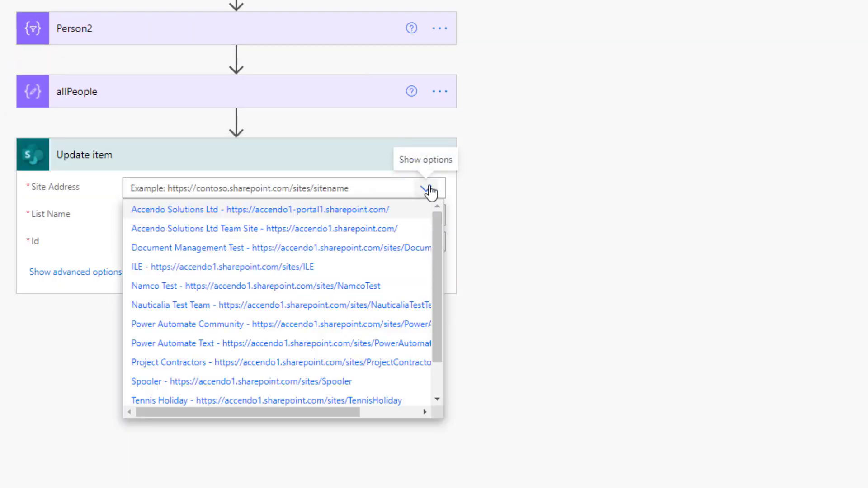
left_click(202, 344)
left_click(428, 231)
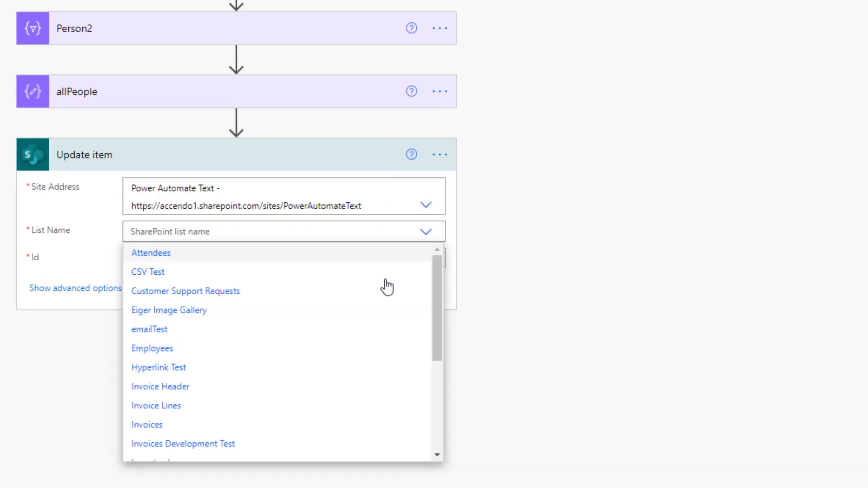
scroll(377, 299, "down", 1)
scroll(324, 355, "down", 2)
scroll(314, 360, "down", 2)
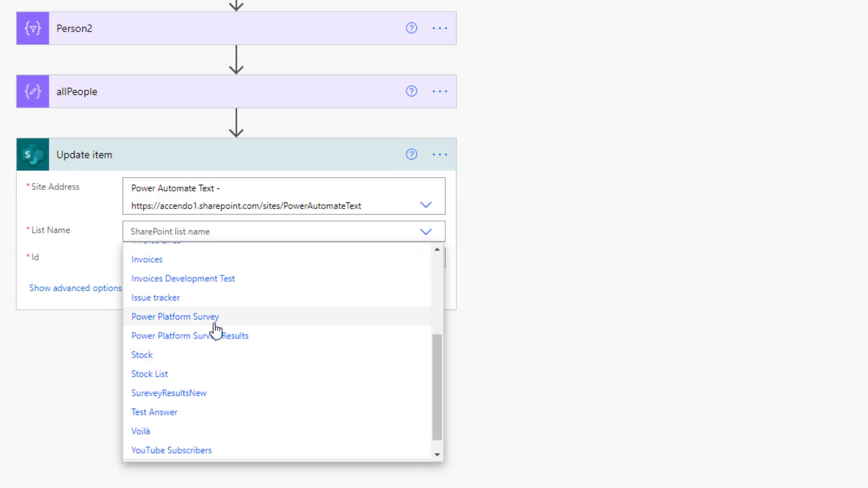
scroll(156, 396, "down", 1)
left_click(151, 398)
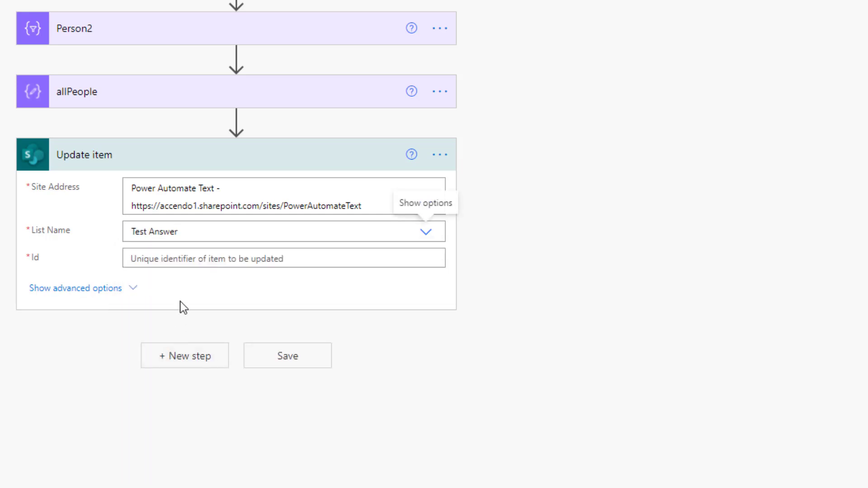
Set Id and Title from the trigger item, and All People to allPeople's output
left_click(183, 260)
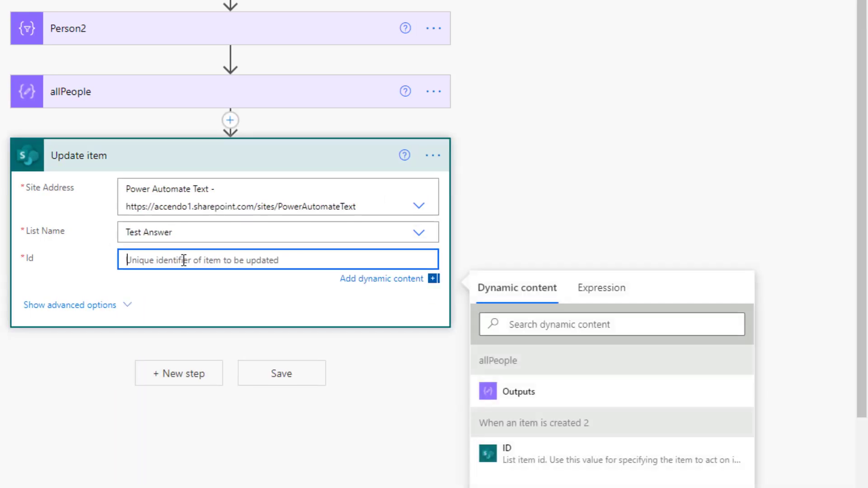
left_click(488, 455)
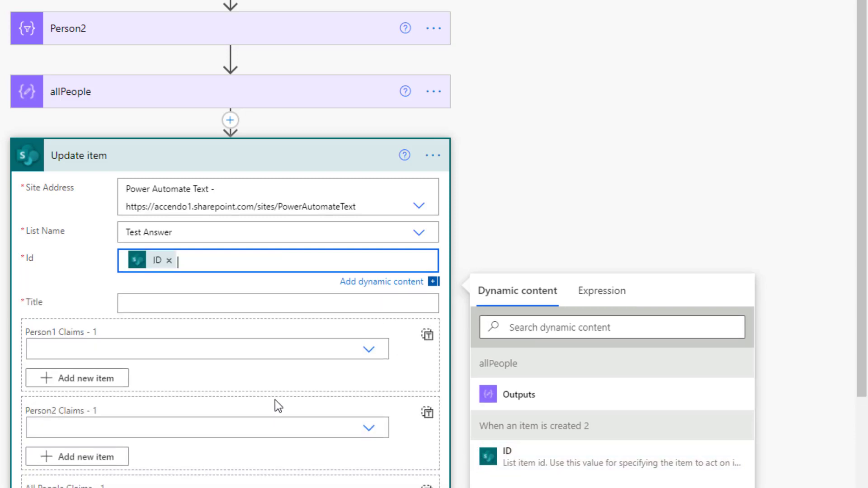
scroll(275, 400, "down", 2)
left_click(171, 163)
left_click(488, 389)
left_click(427, 362)
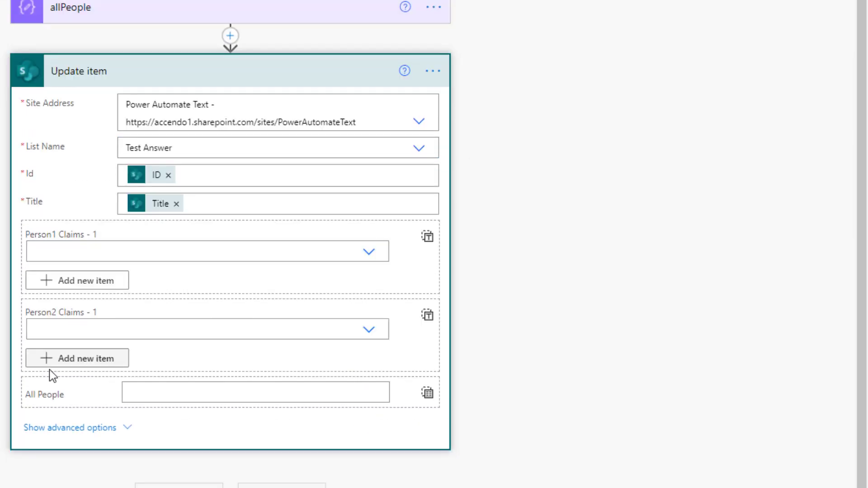
left_click(149, 389)
scroll(387, 447, "down", 2)
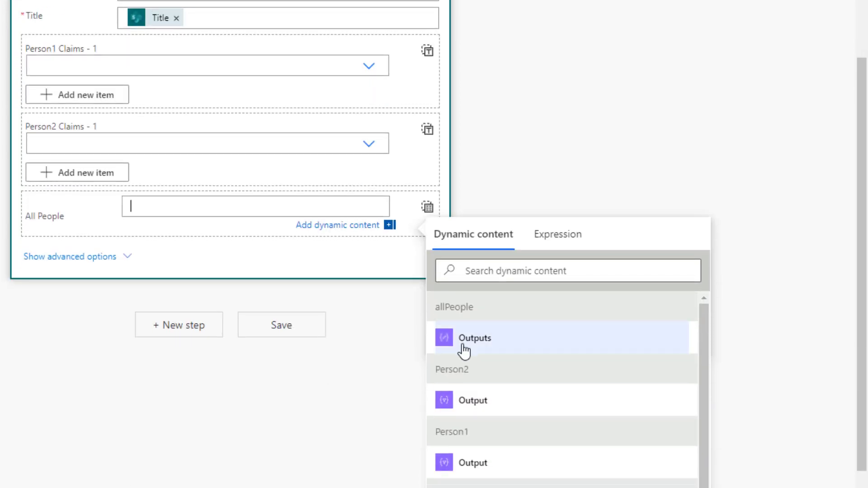
left_click(464, 343)
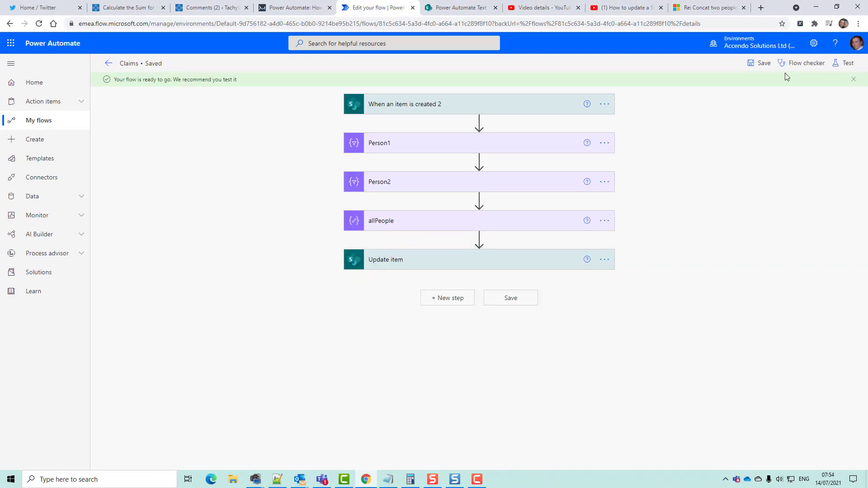
Test the flow automatically using a recently used trigger
left_click(845, 63)
left_click(727, 118)
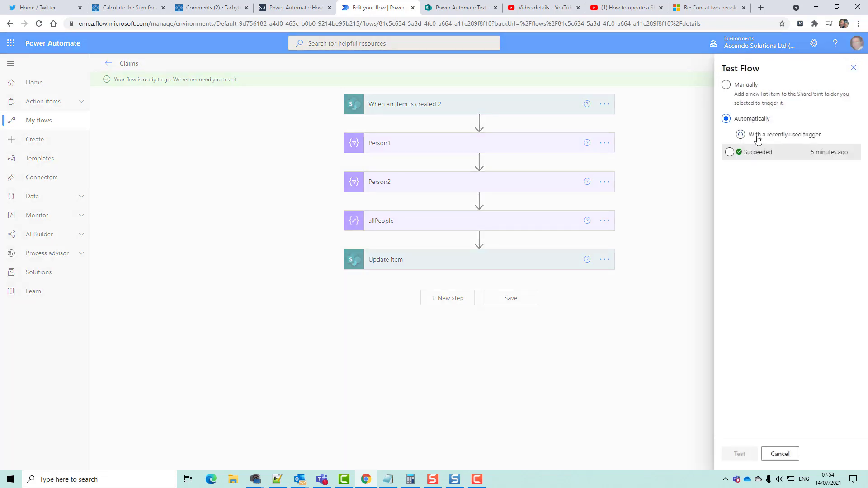
left_click(758, 135)
left_click(739, 455)
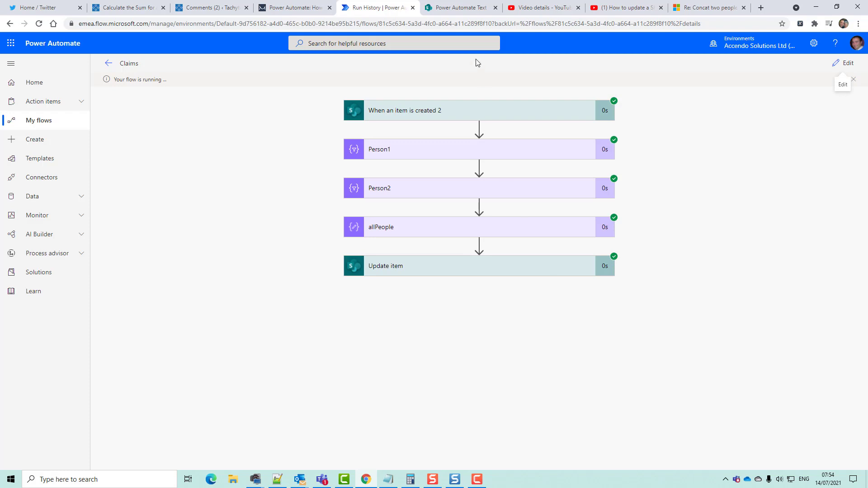
Check that the test item's All People column lists all four people
left_click(462, 8)
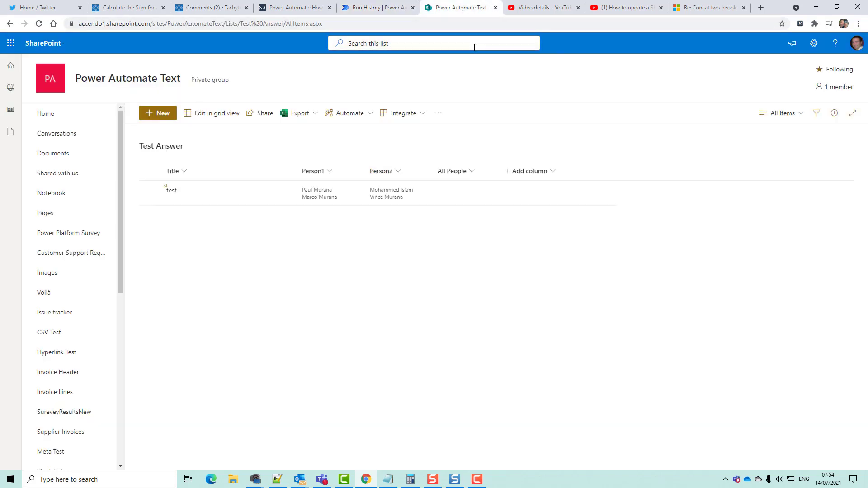
left_click(389, 12)
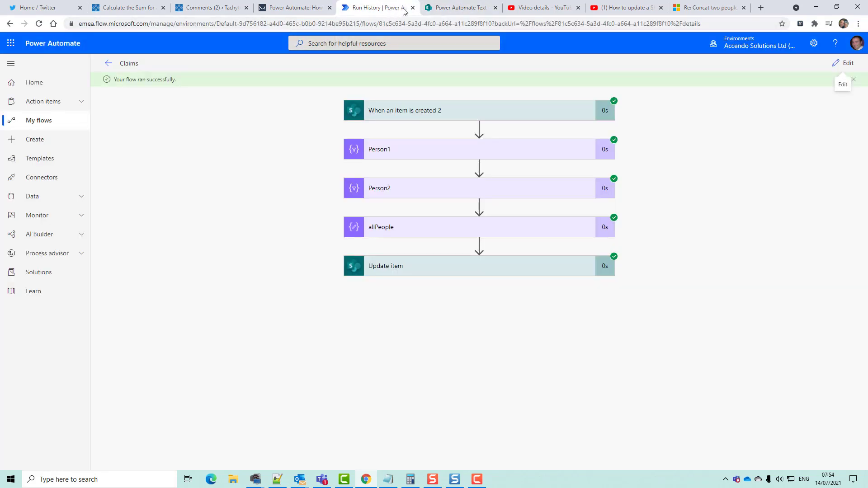
left_click(459, 9)
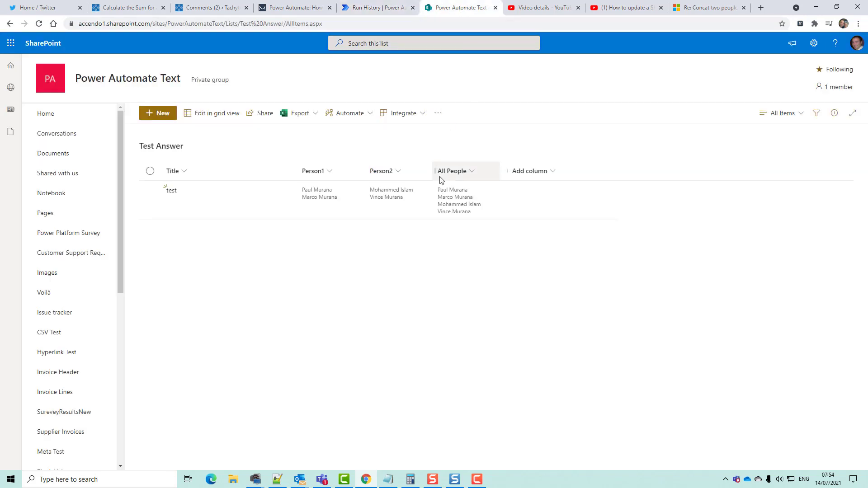